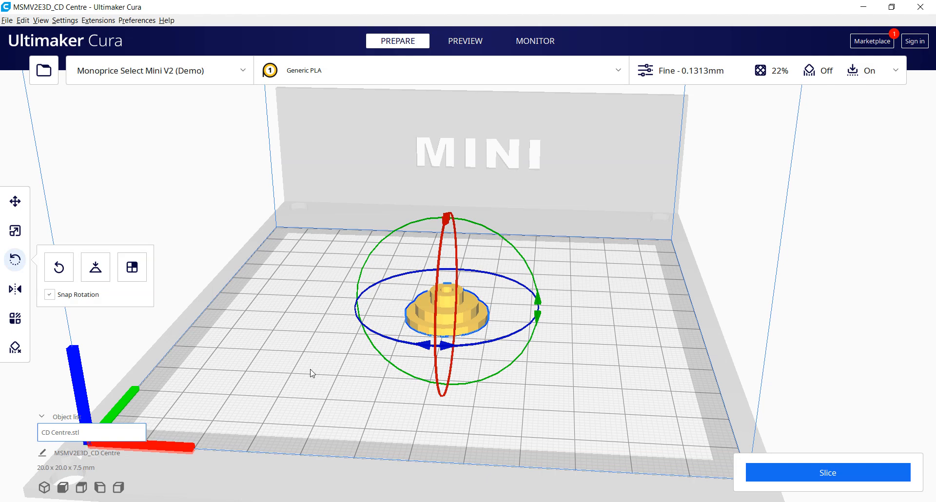
Open the print settings for the CD Centre model and choose the Normal - 0.175 mm profile
left_click(316, 365)
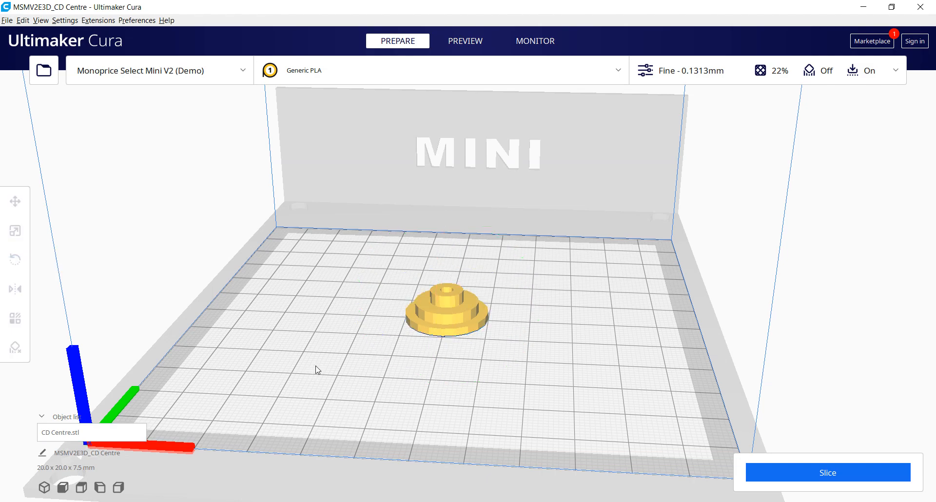
left_click(467, 309)
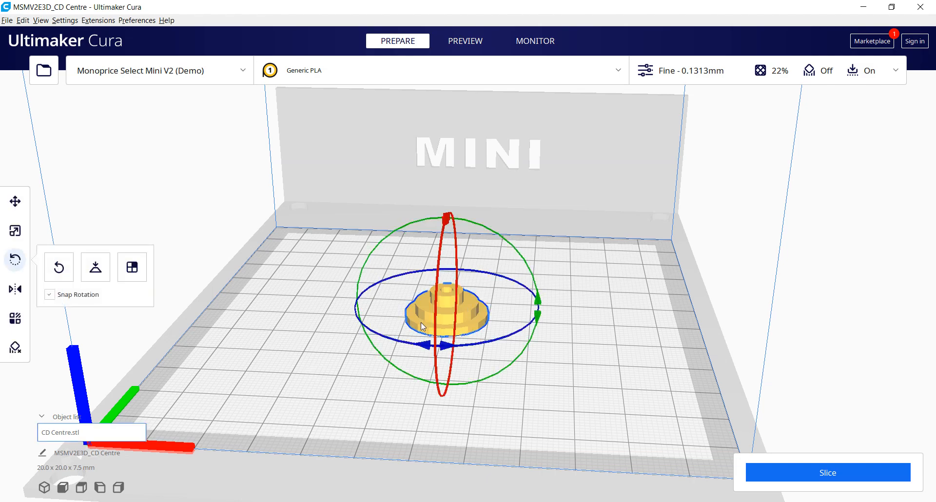
left_click(899, 73)
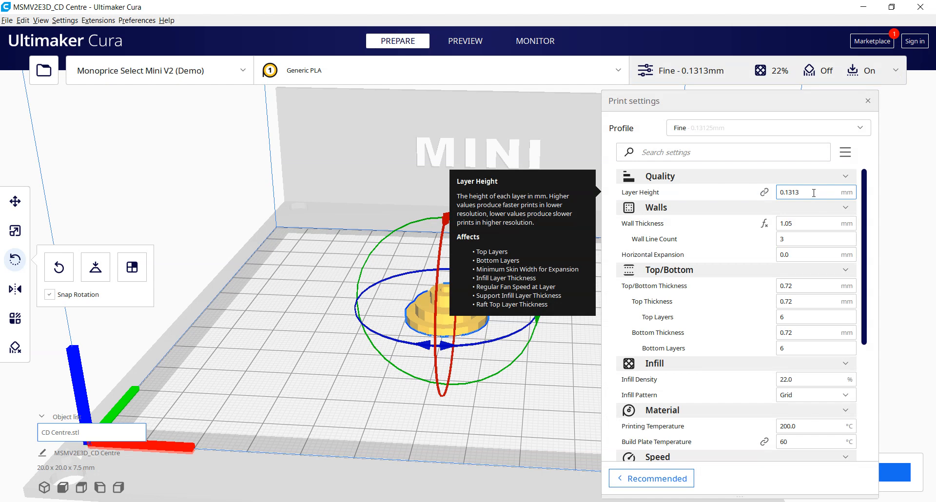
left_click_drag(810, 193, 753, 194)
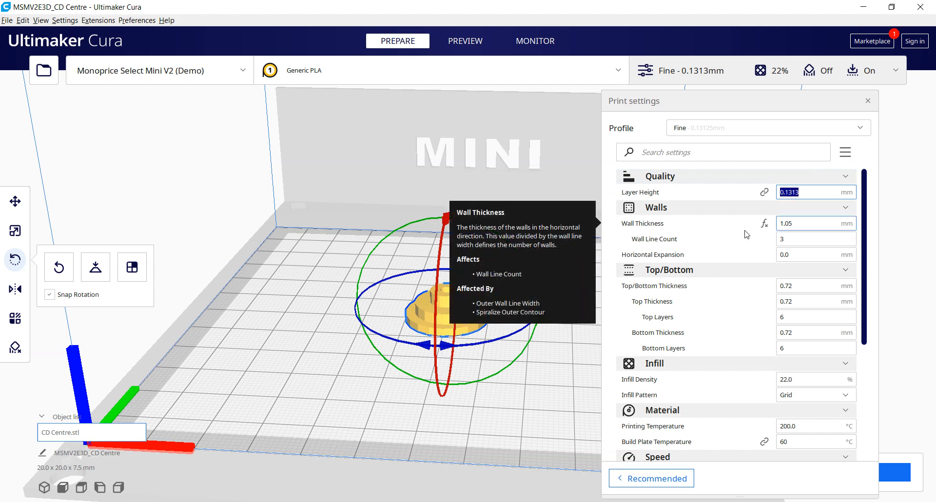
left_click(667, 74)
left_click(687, 81)
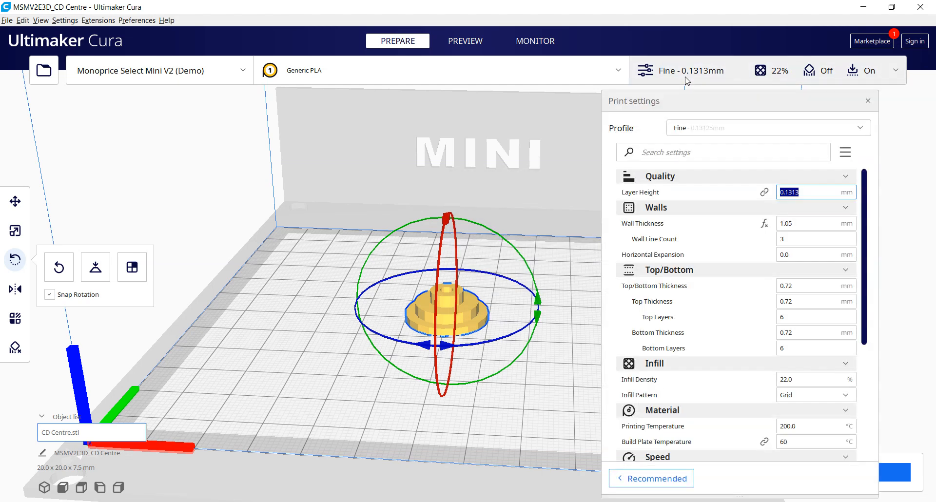
left_click(864, 131)
left_click(788, 200)
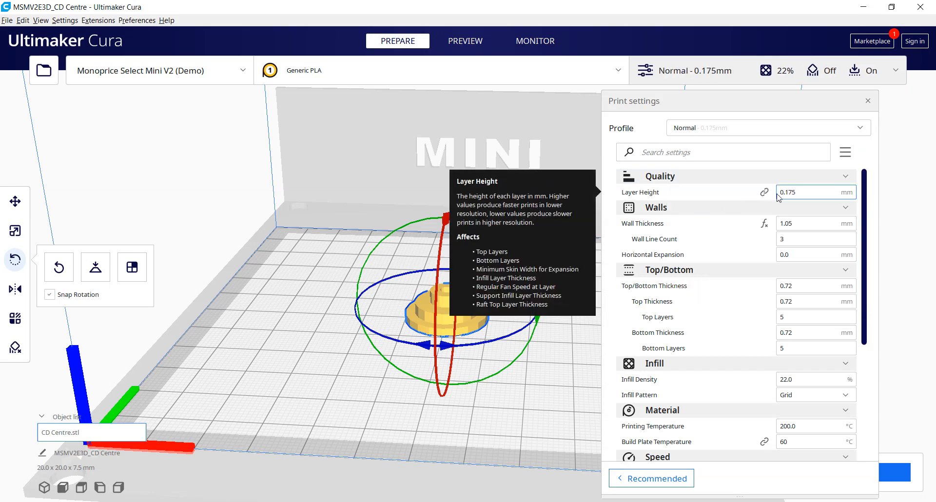
Try the Draft - 0.263 mm profile and switch back to the Normal - 0.175 mm profile
left_click(857, 130)
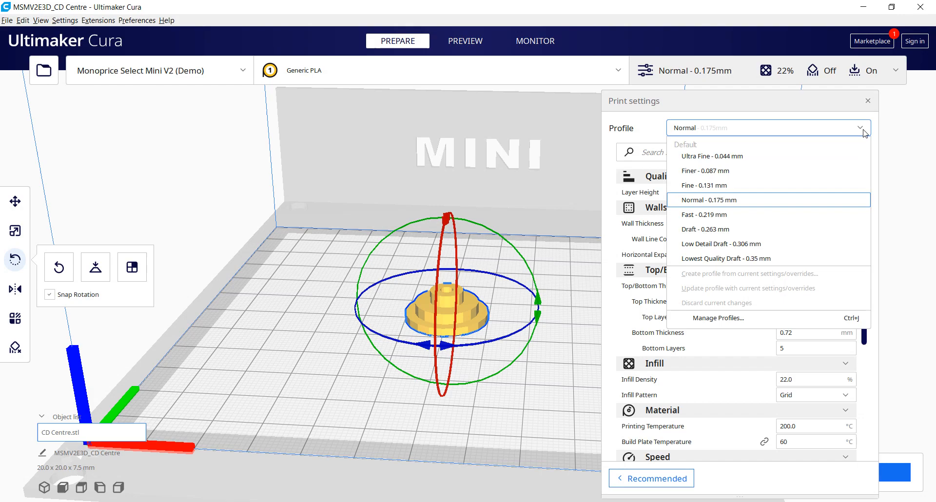
left_click(711, 230)
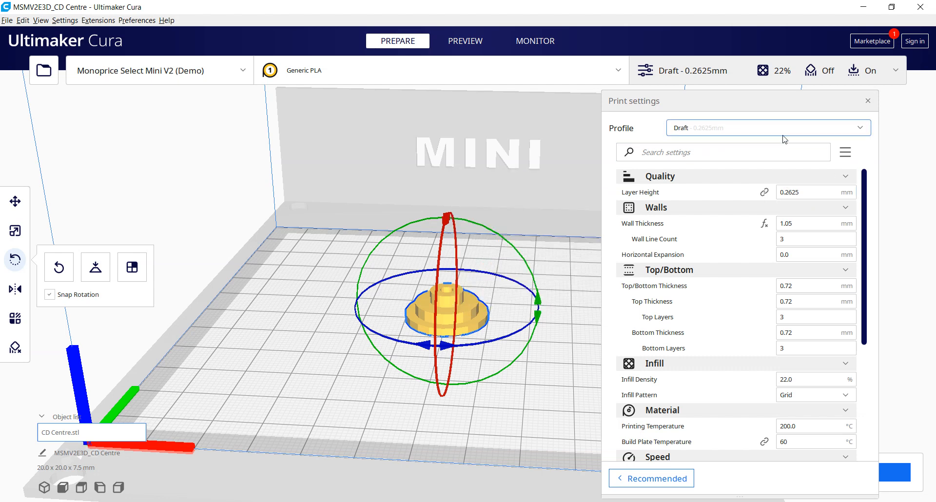
left_click(862, 129)
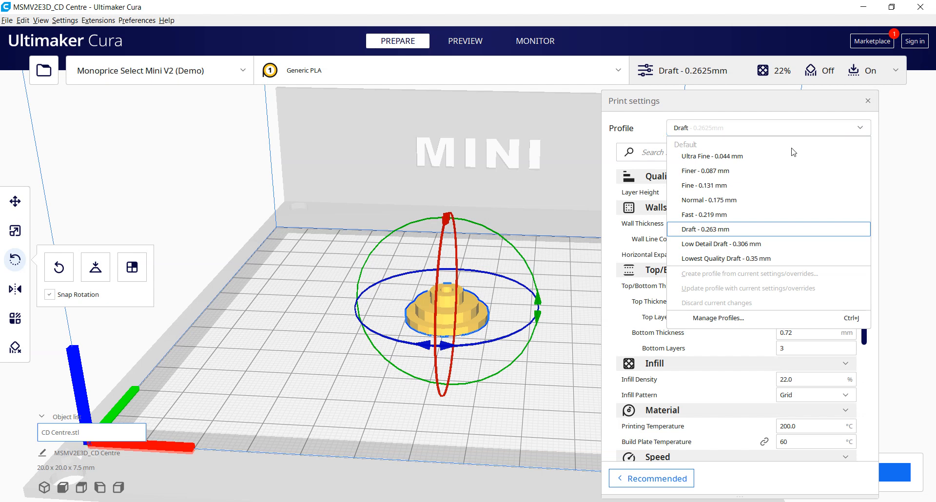
left_click(739, 201)
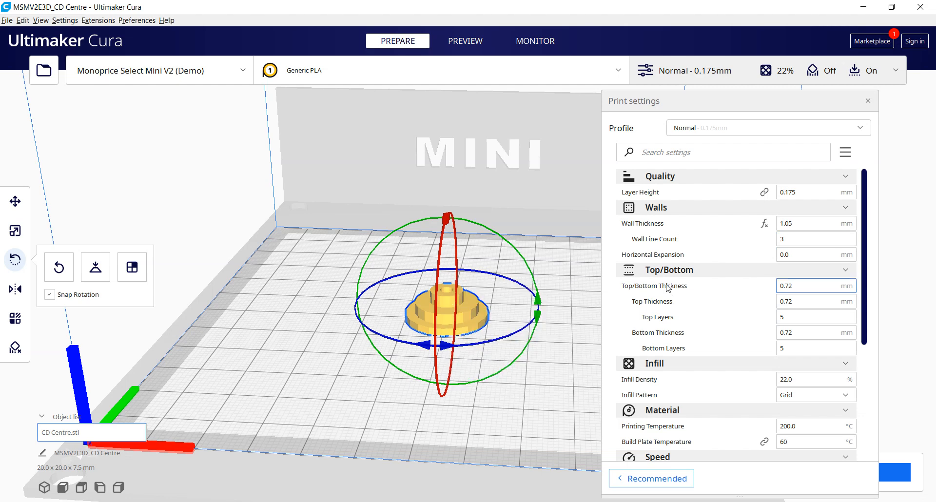
Set the infill density to 25%
scroll(701, 337, "down", 2)
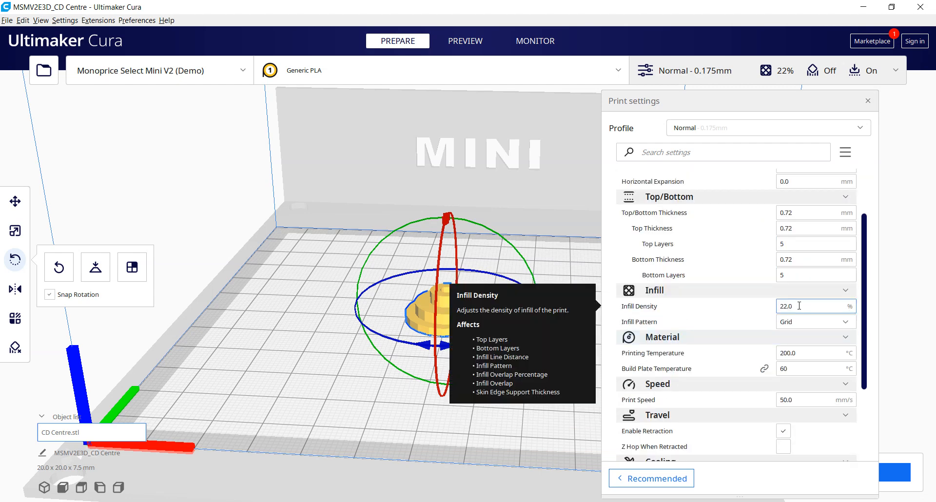
left_click_drag(799, 305, 753, 312)
type("25")
Review the printing and build plate temperatures, print speed, travel, cooling and support settings
left_click(809, 352)
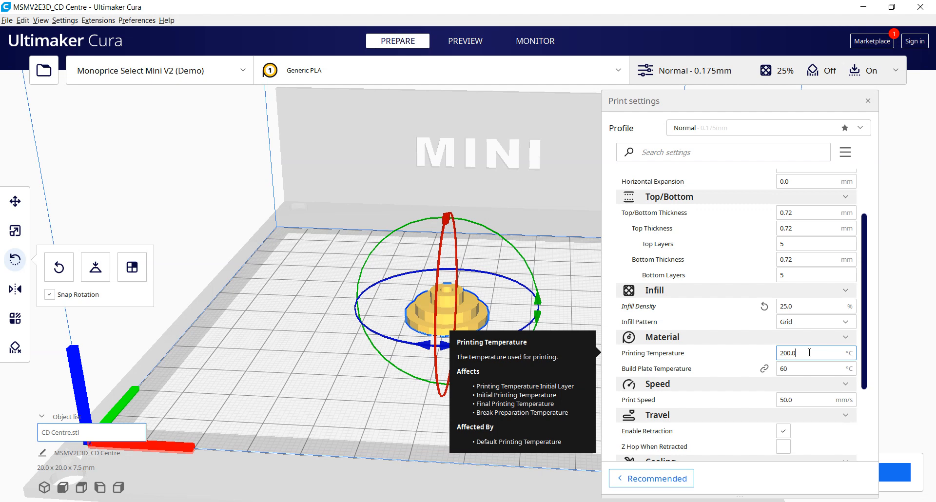
double_click(784, 353)
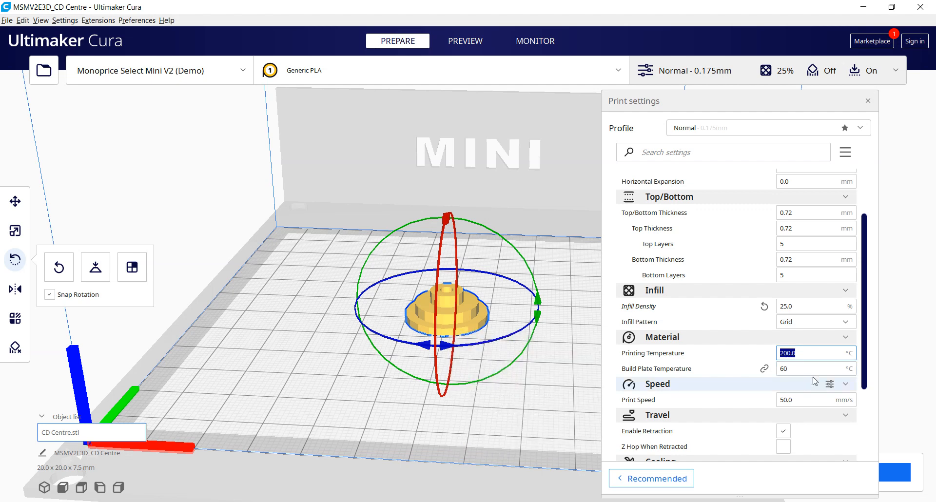
scroll(792, 369, "down", 2)
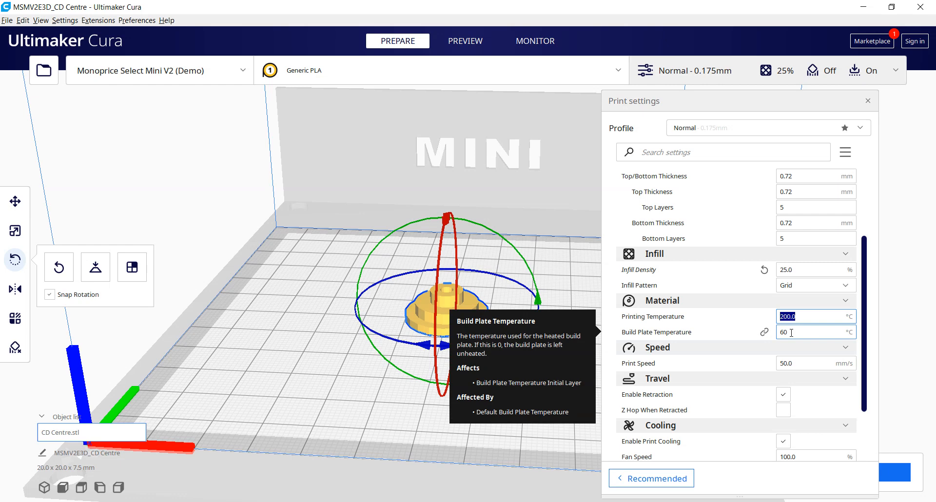
scroll(791, 333, "down", 2)
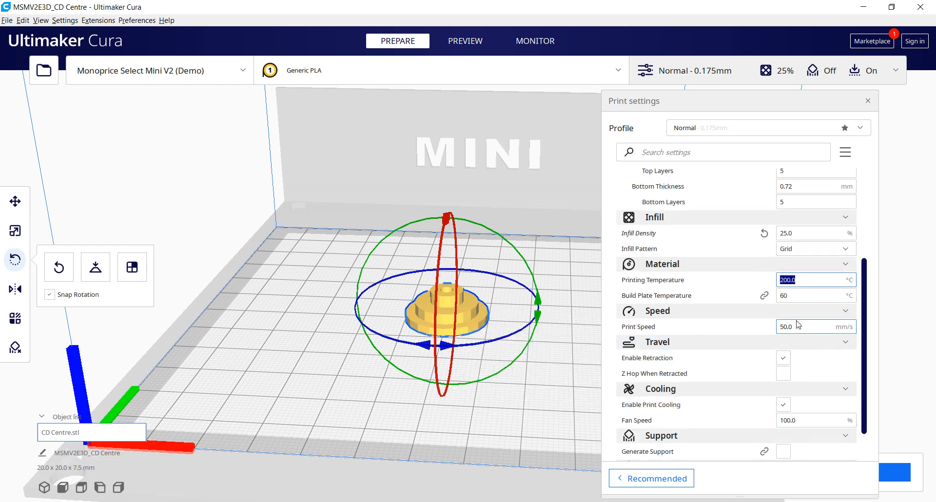
left_click(805, 327)
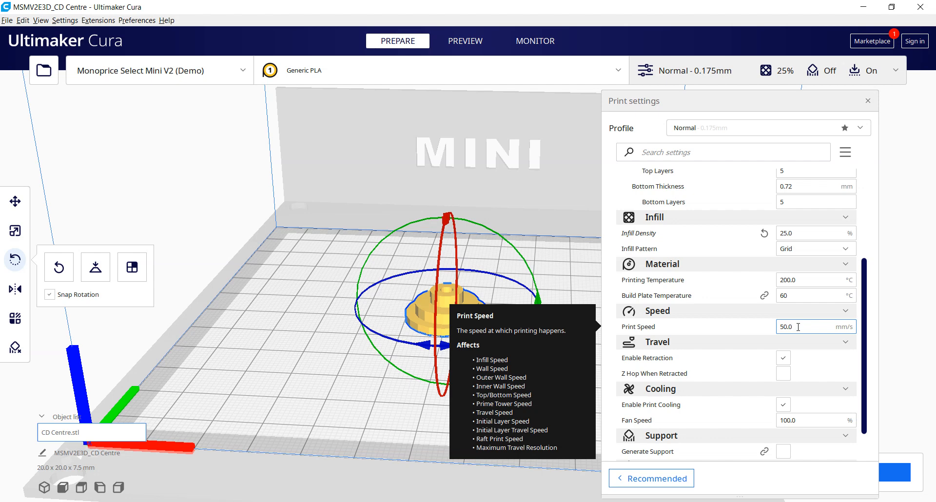
scroll(797, 327, "down", 1)
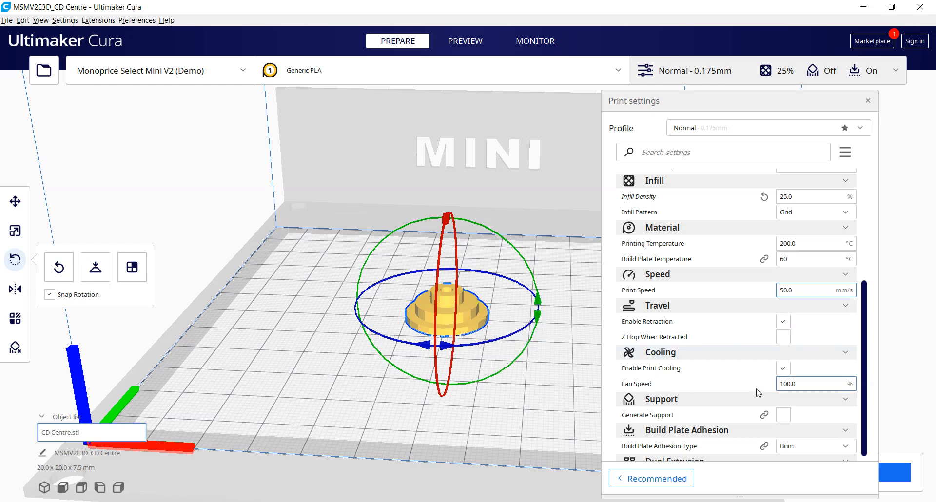
scroll(758, 393, "down", 1)
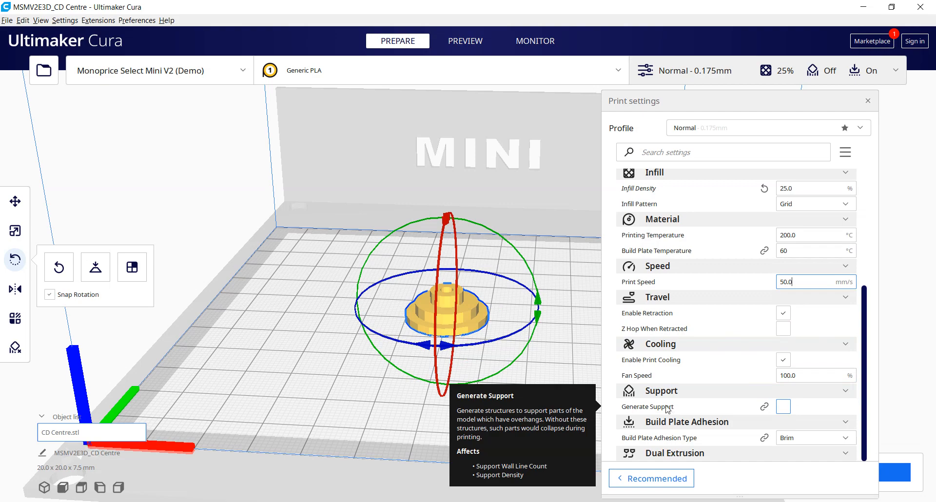
Flip the CD Centre model 180° to inspect it upside down from a low angle, and undo the rotation
left_click(483, 294)
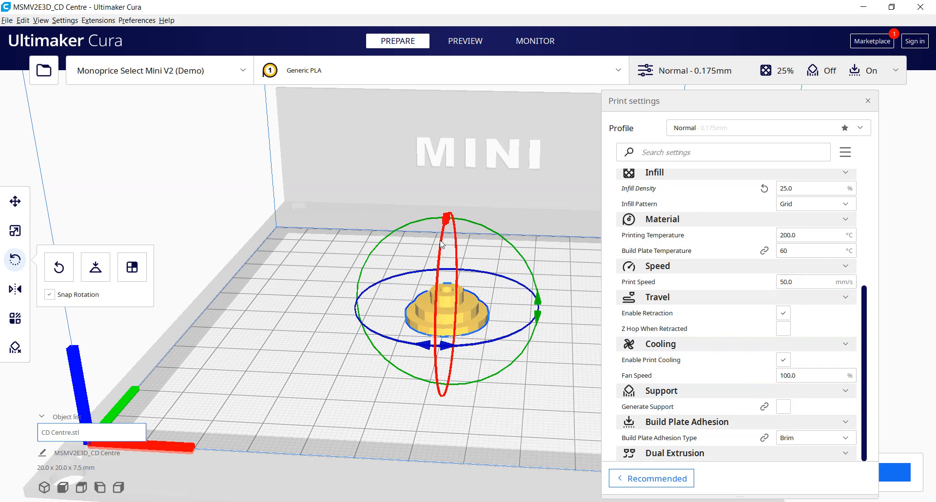
left_click_drag(442, 244, 505, 412)
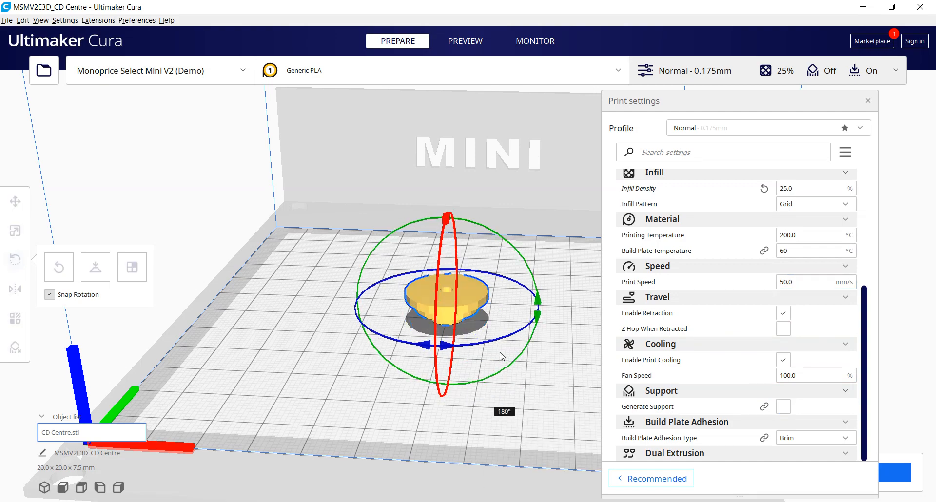
left_click(361, 359)
right_click_drag(430, 358, 422, 329)
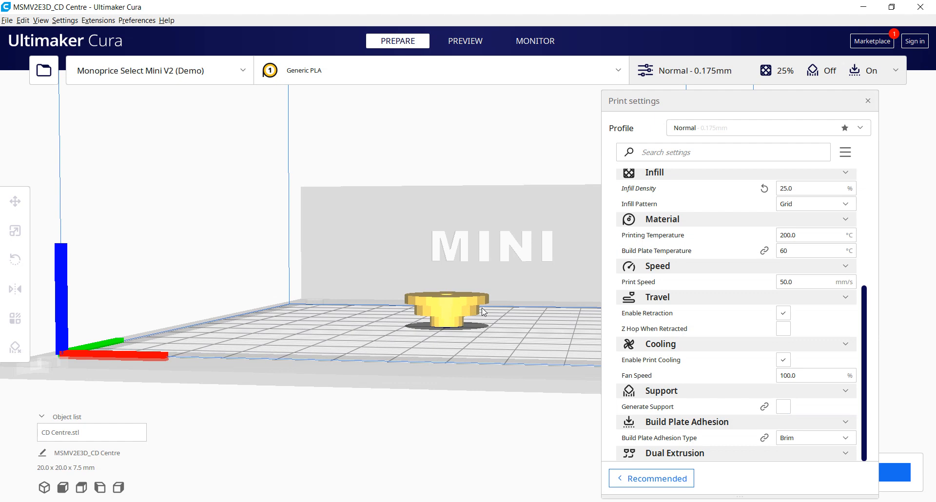
left_click(458, 315)
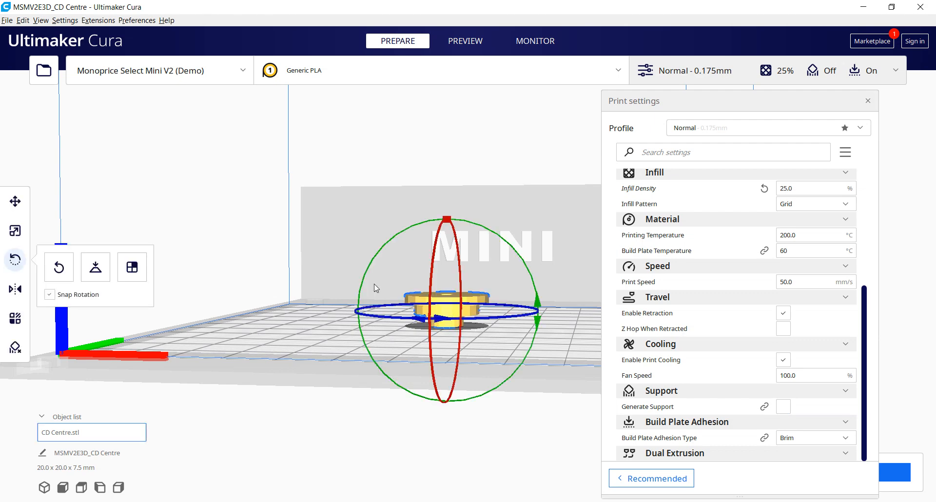
left_click(393, 276)
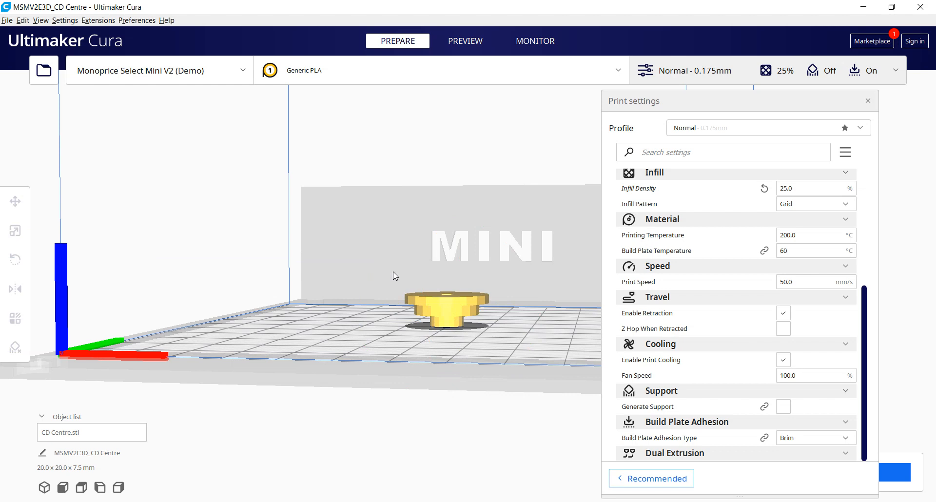
key("ctrl+z")
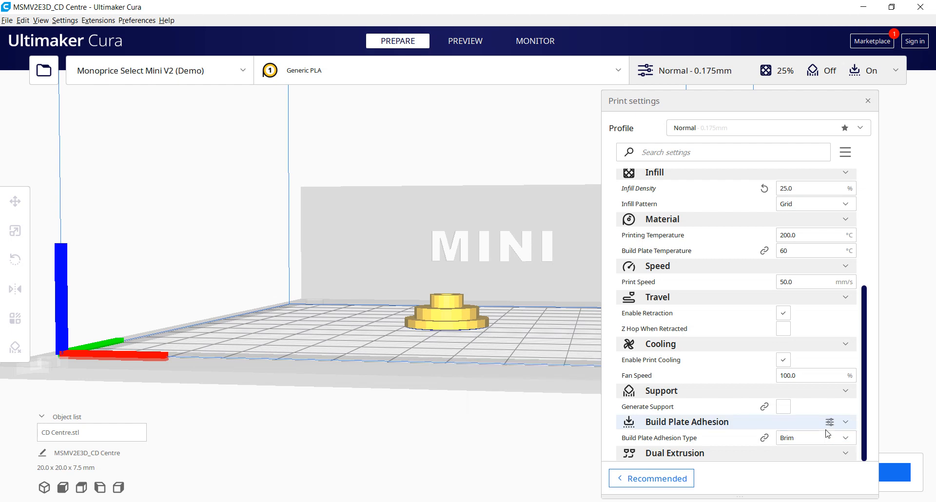
Set the build plate adhesion type to None
left_click(849, 438)
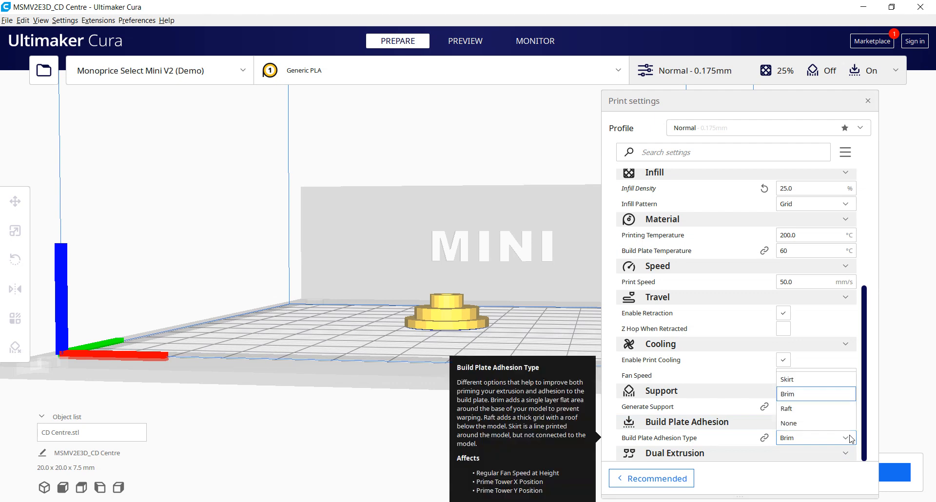
left_click(794, 423)
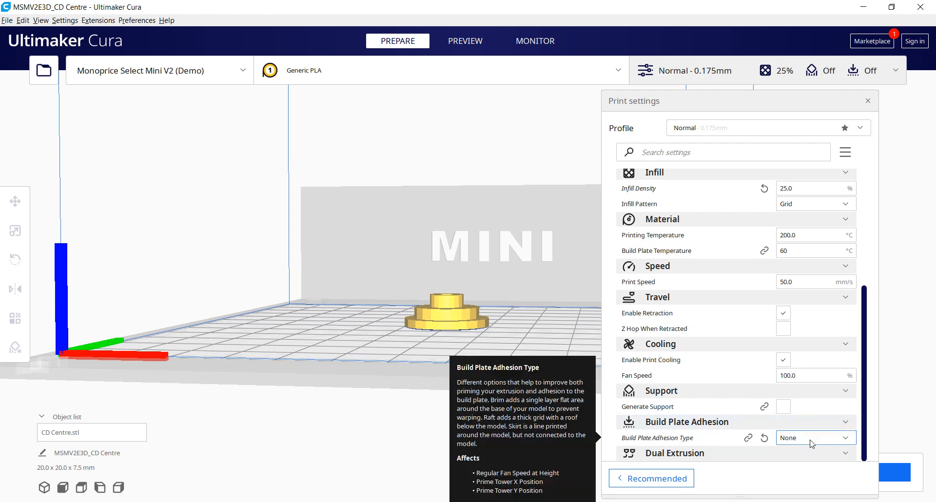
left_click(848, 440)
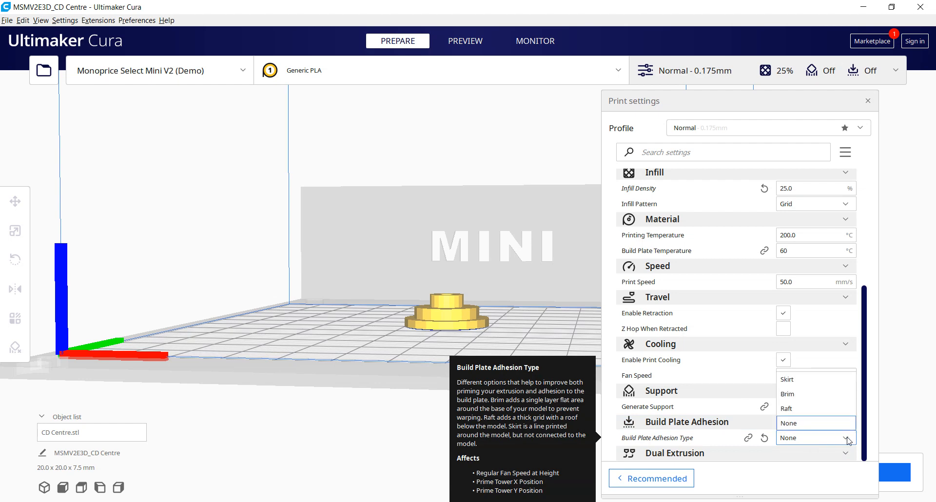
left_click(800, 426)
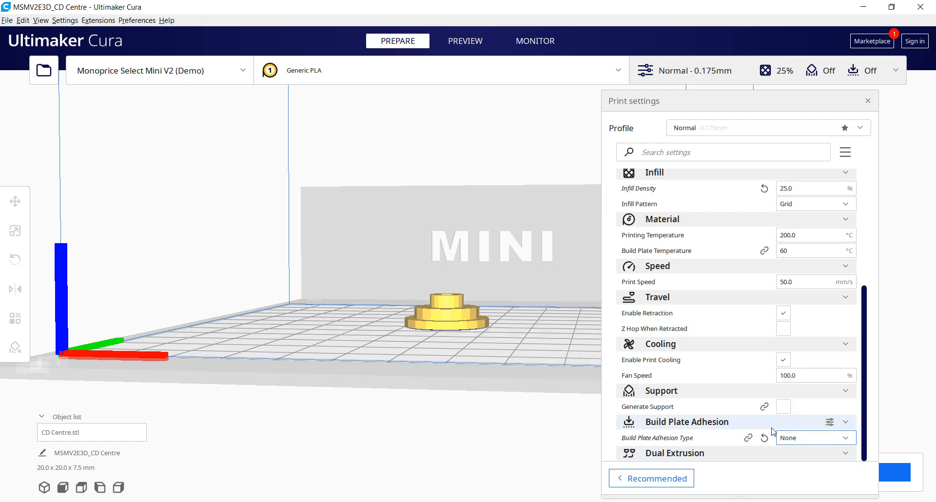
Switch the print settings visibility from Basic to Expert
scroll(771, 431, "up", 5)
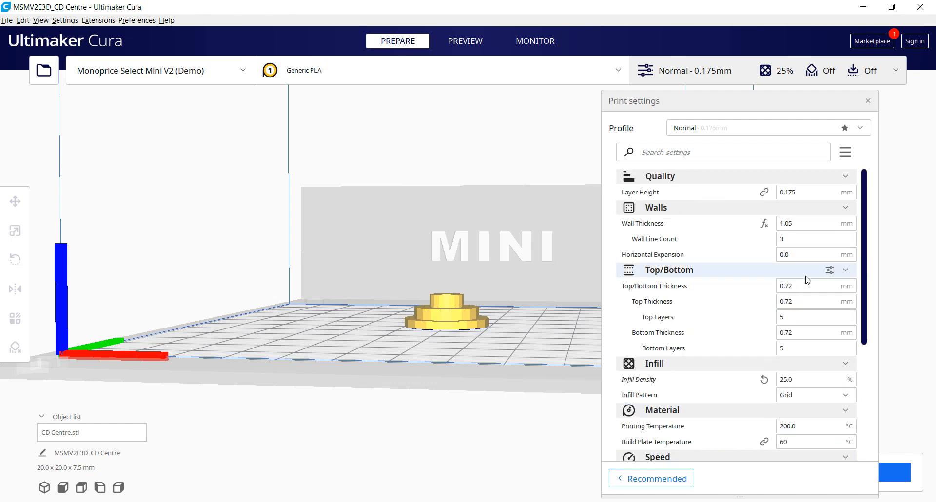
left_click(846, 153)
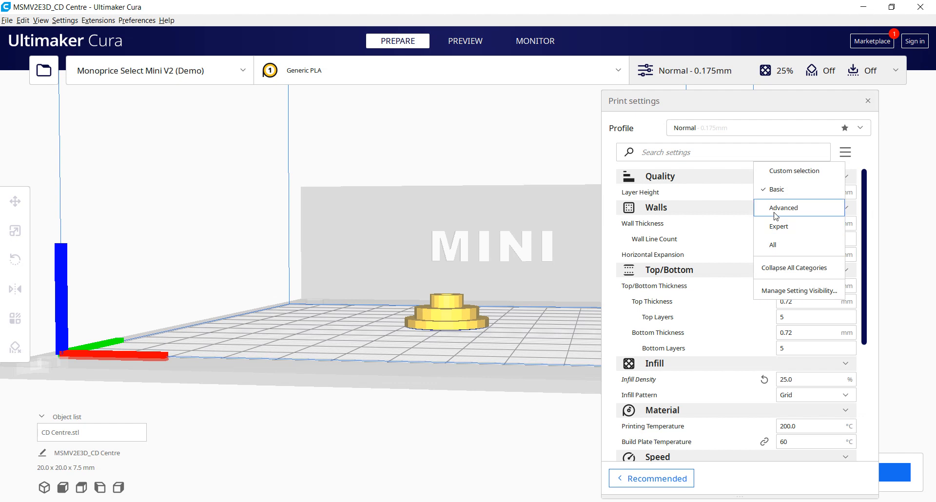
left_click(779, 227)
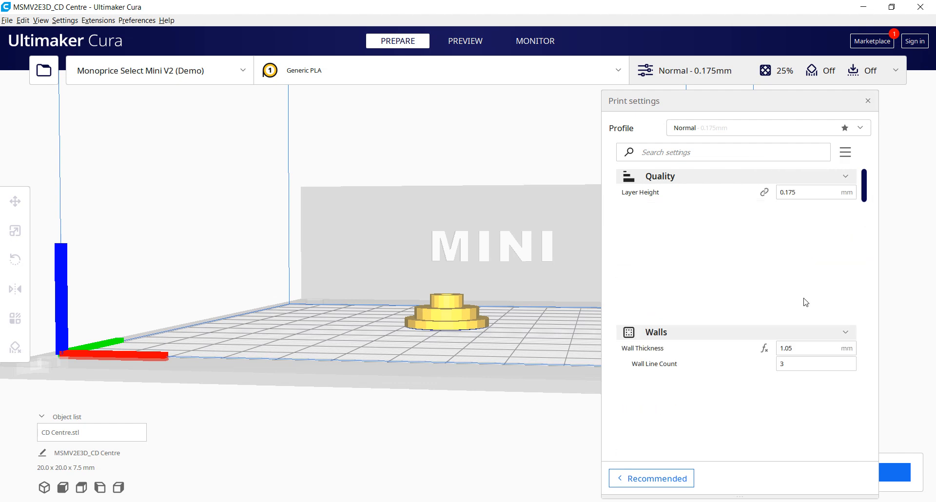
Look through the Expert settings from Quality and Walls down to Cooling, and return to the Quality category
scroll(799, 300, "down", 10)
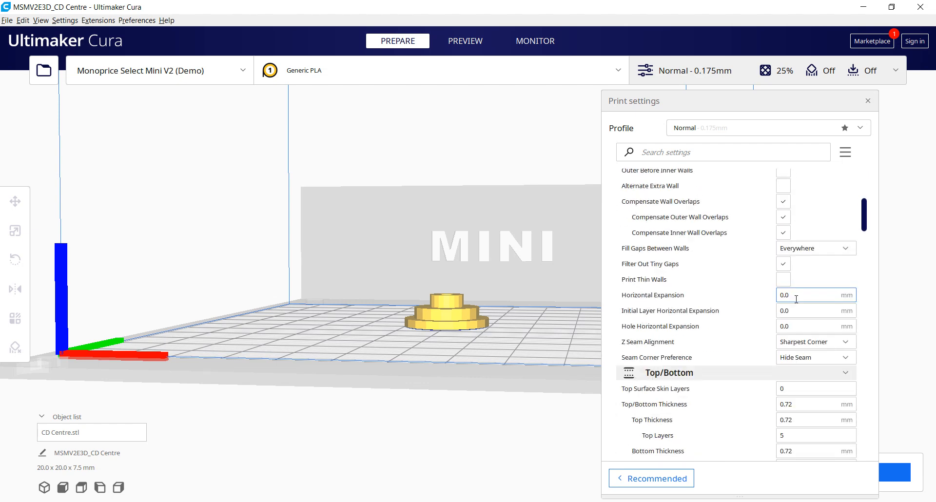
scroll(796, 299, "down", 3)
scroll(796, 298, "down", 20)
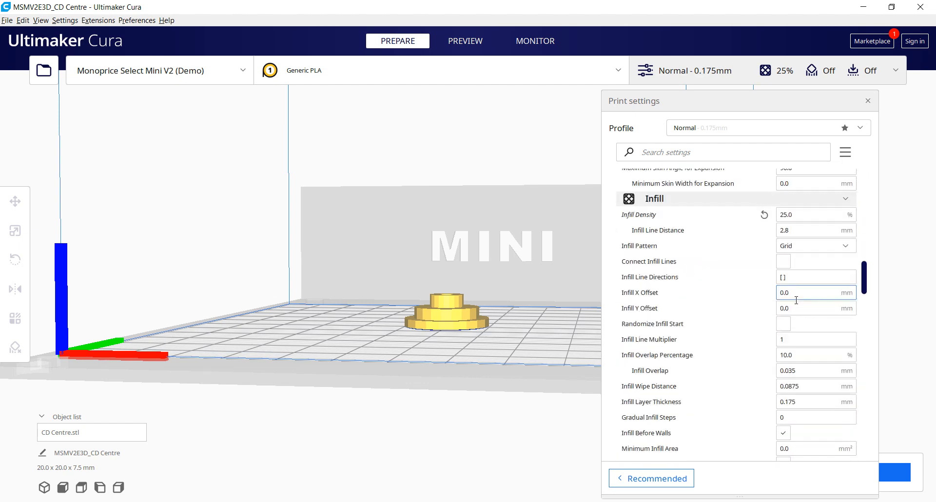
scroll(796, 300, "down", 18)
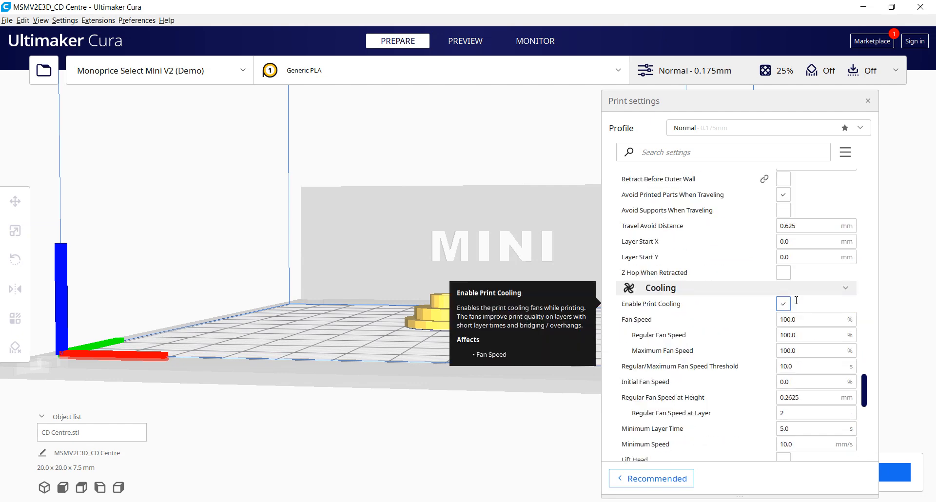
scroll(794, 301, "up", 20)
scroll(791, 303, "up", 12)
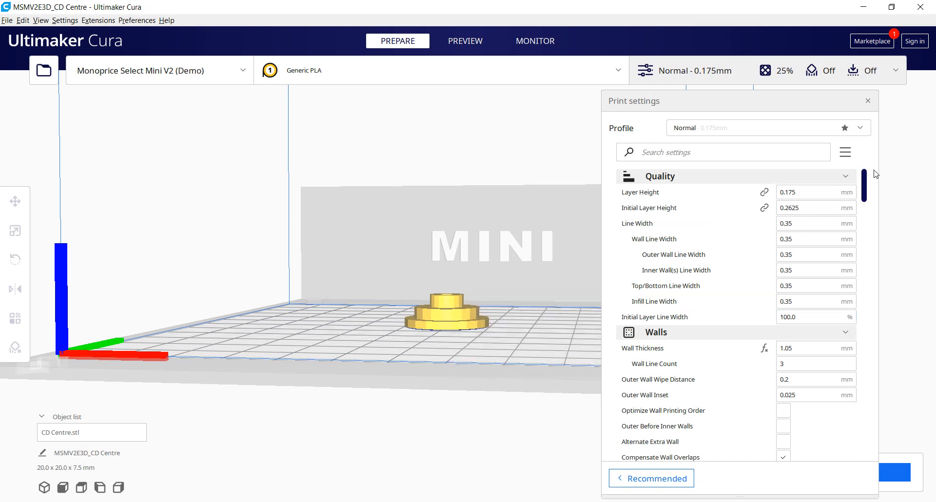
Switch the print settings visibility back to Basic and look through the settings from Quality down to Build Plate Adhesion
left_click(843, 154)
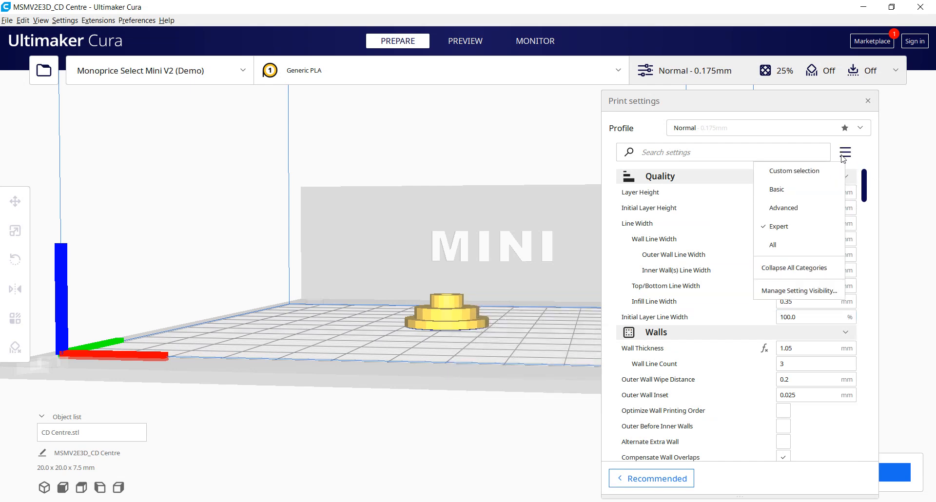
left_click(776, 189)
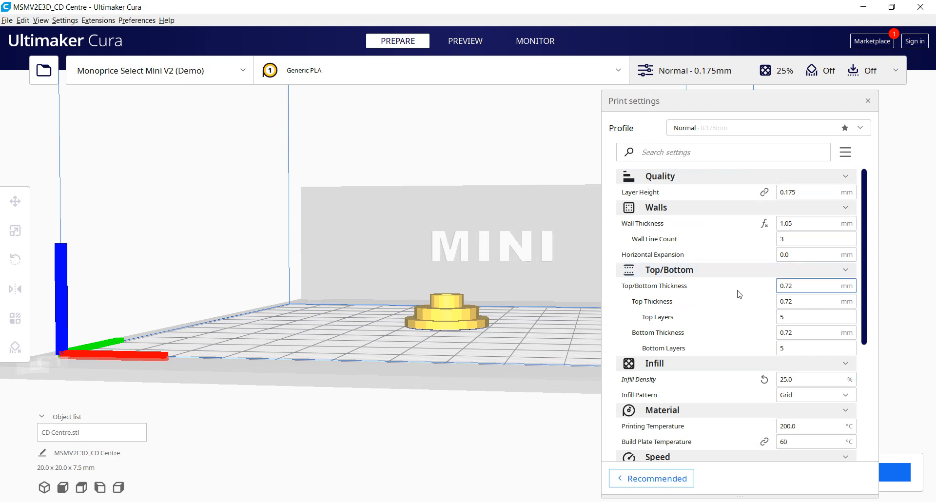
mouse_move(737, 291)
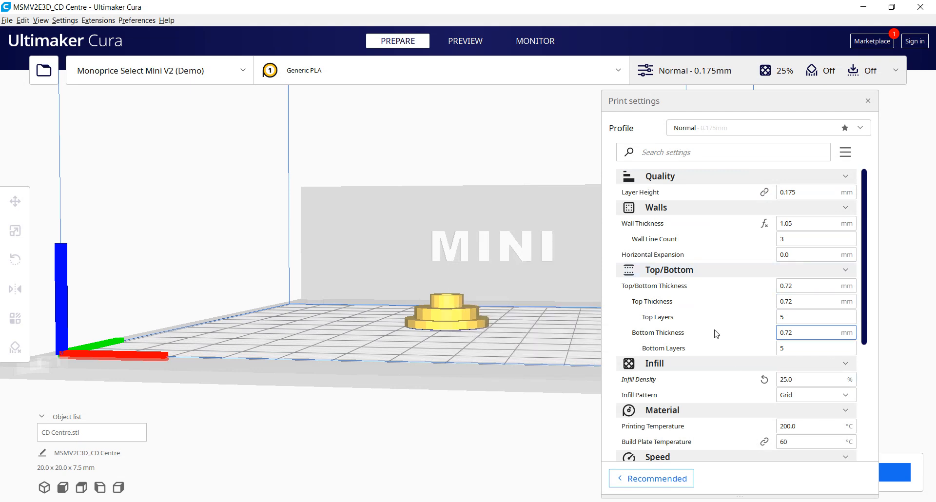
left_click_drag(863, 264, 875, 391)
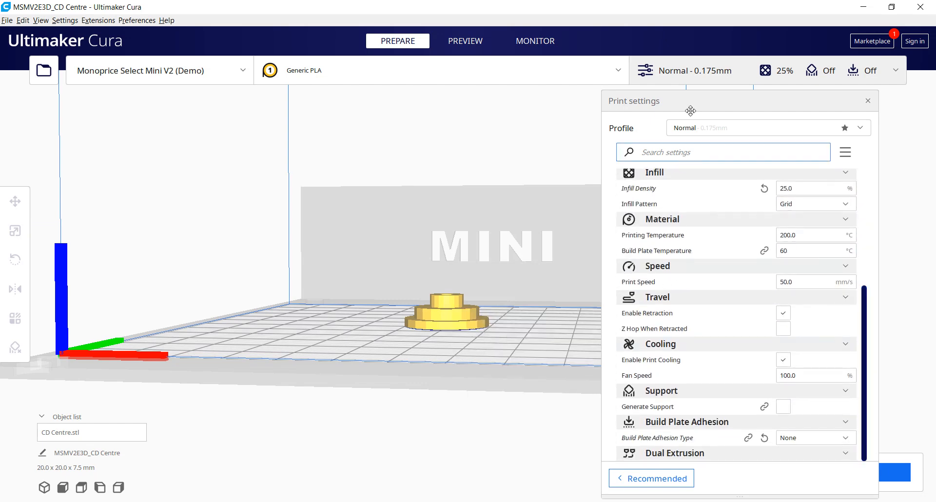
Close the print settings and slice the CD Centre model with the Normal profile
left_click(867, 101)
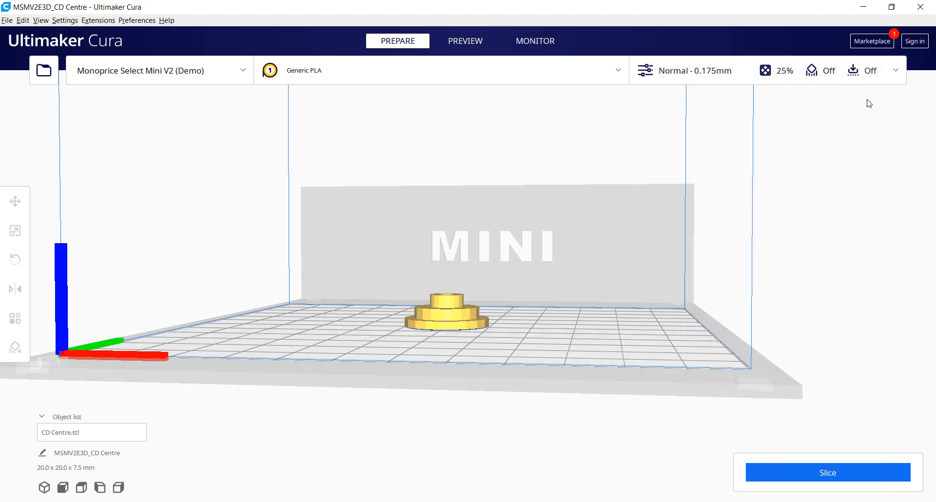
left_click(827, 473)
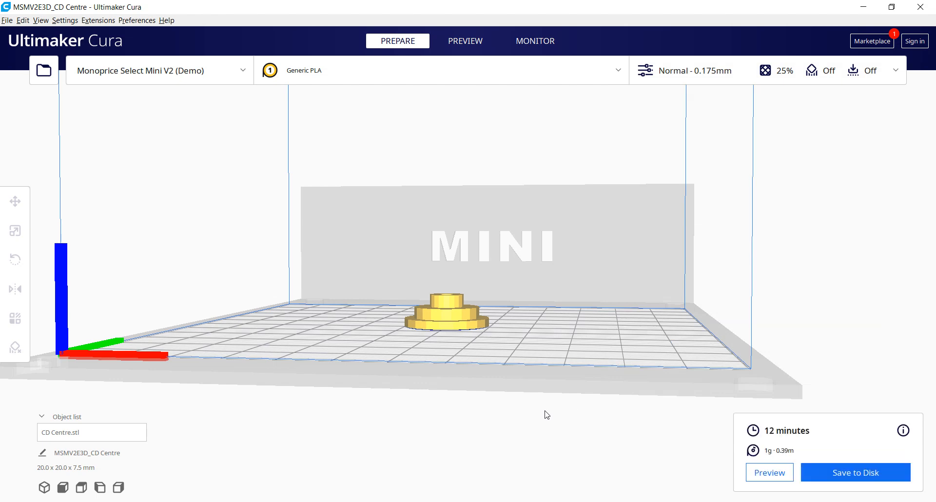
Switch the profile to Draft - 0.263 mm, keeping the customized infill and adhesion settings, and slice the model
left_click(899, 75)
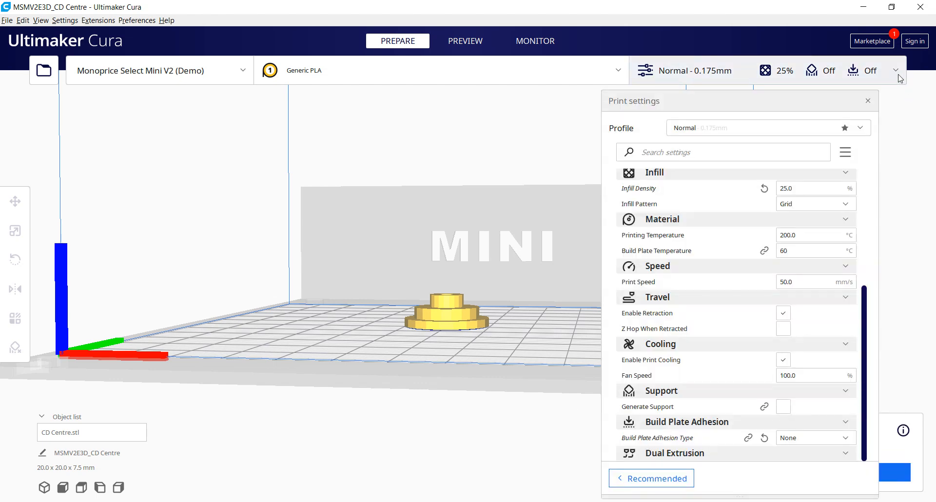
left_click(862, 128)
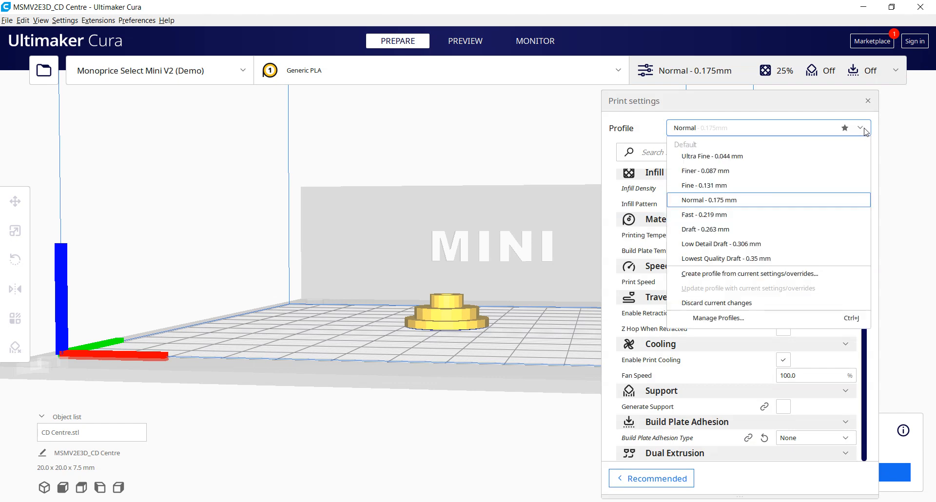
left_click(738, 230)
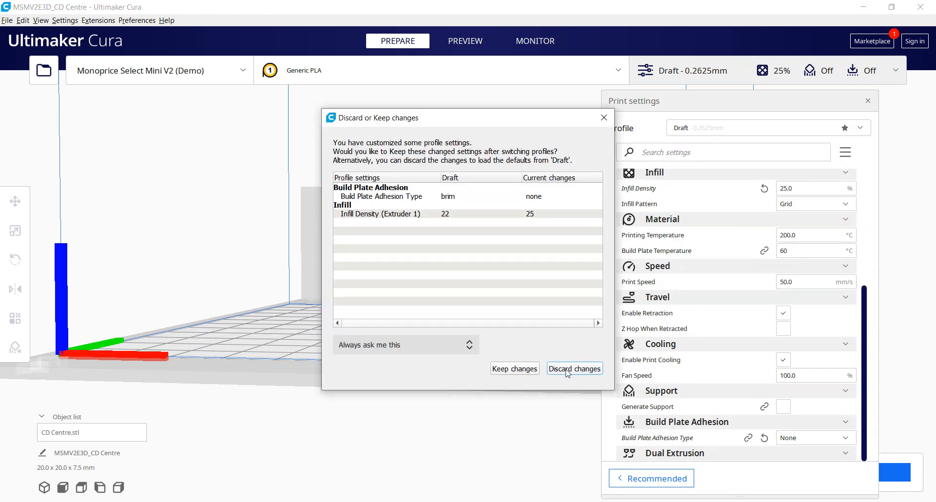
left_click(513, 369)
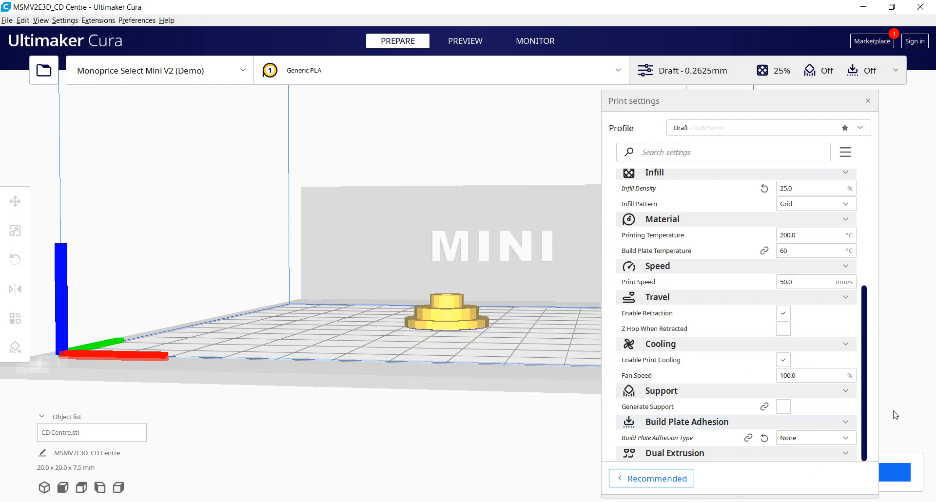
left_click(869, 101)
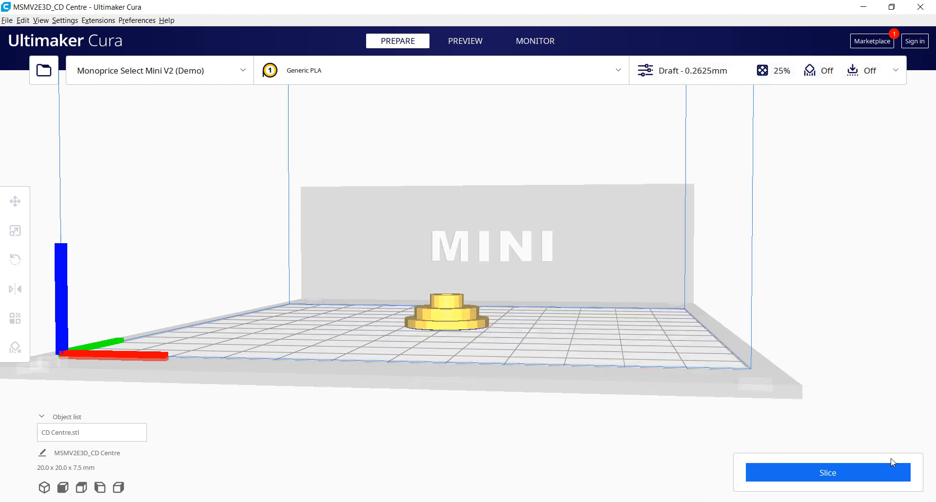
left_click(801, 468)
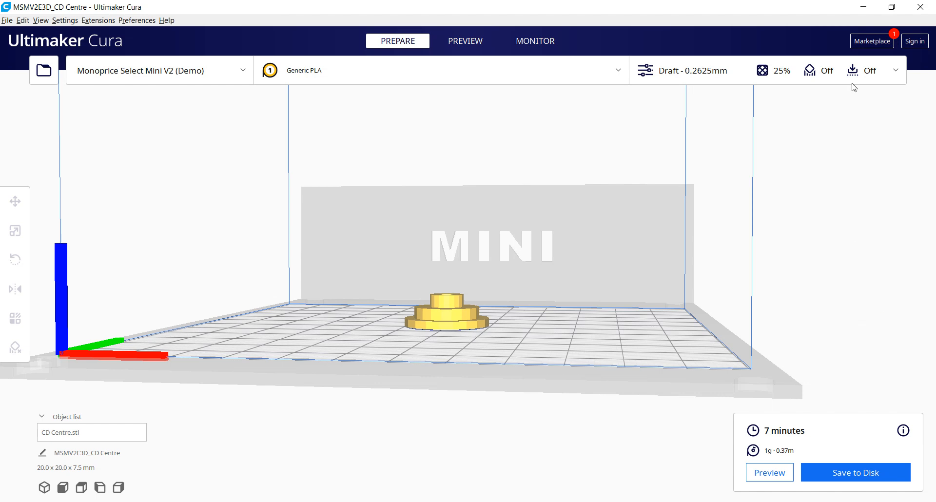
Switch the profile to Ultra Fine - 0.044 mm, keeping the customized infill and adhesion settings, and slice the model
left_click(900, 73)
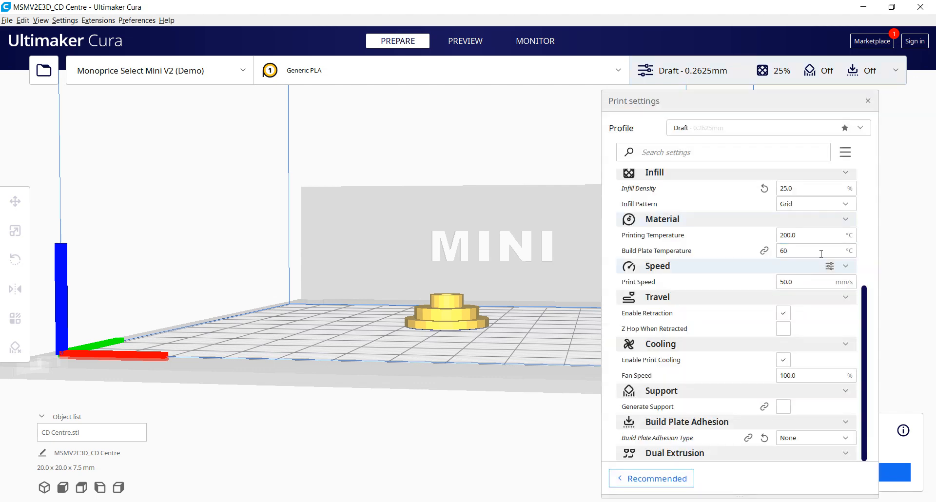
mouse_move(844, 205)
left_click(862, 129)
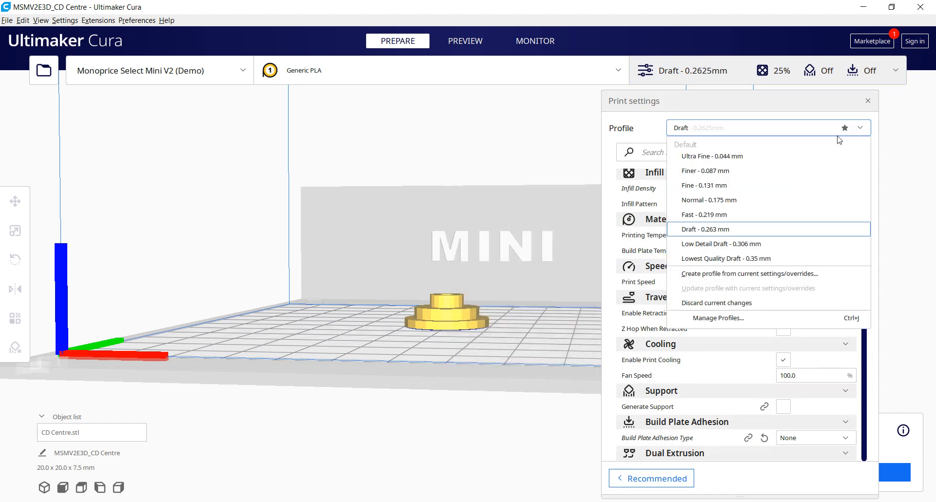
left_click(696, 156)
left_click(513, 369)
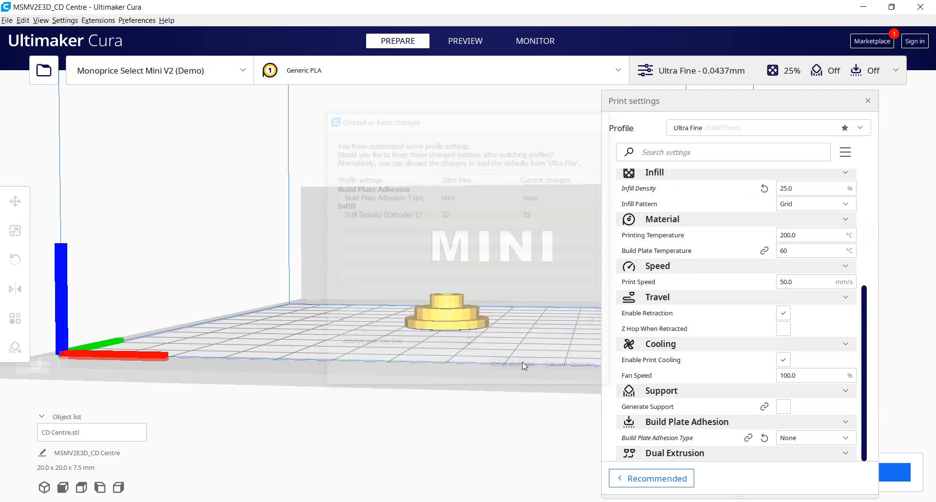
left_click(867, 101)
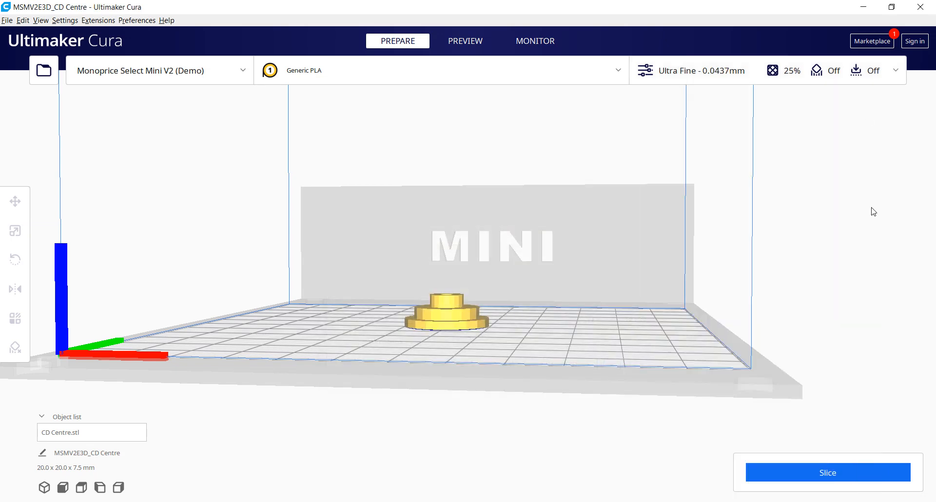
left_click(800, 473)
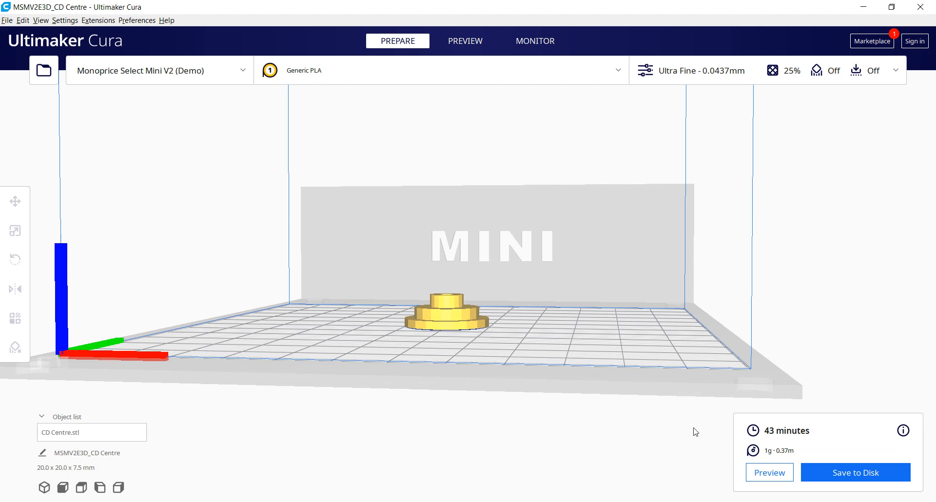
Set the profile back to Normal - 0.175 mm, keeping the customized settings, and go to the Infill Density setting
left_click(896, 72)
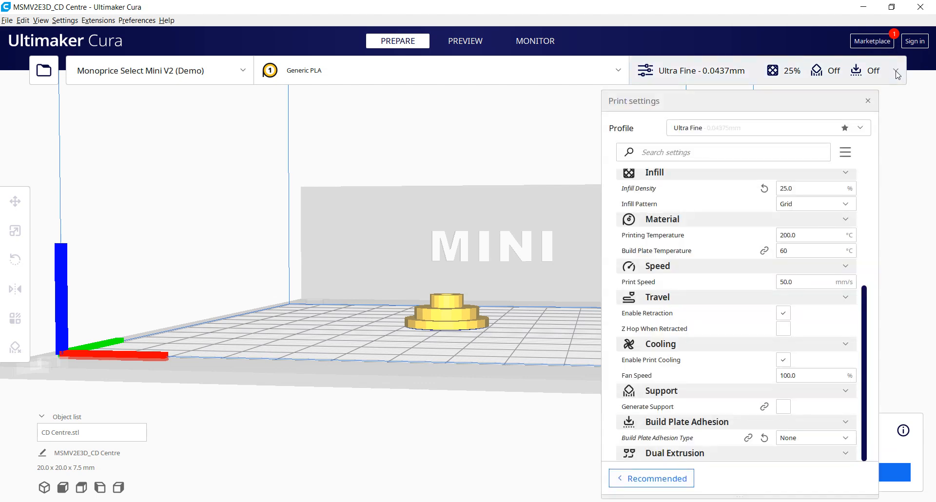
left_click(858, 129)
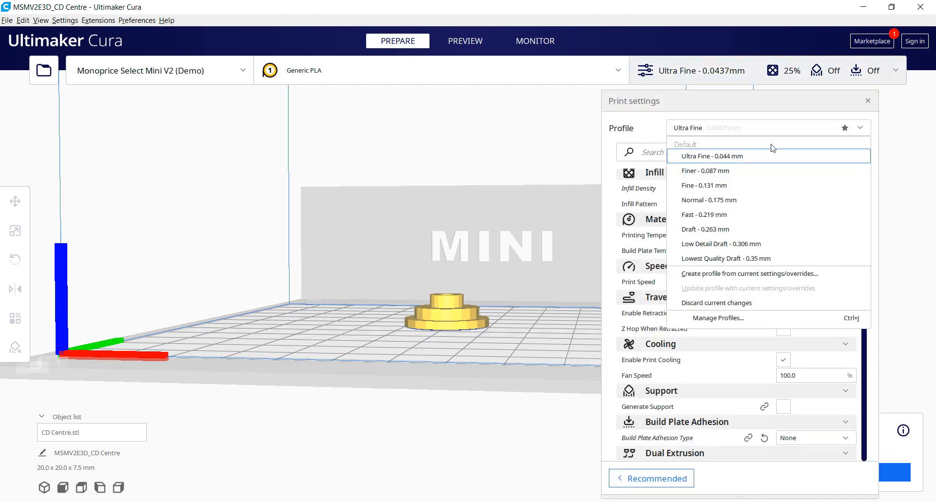
left_click(702, 200)
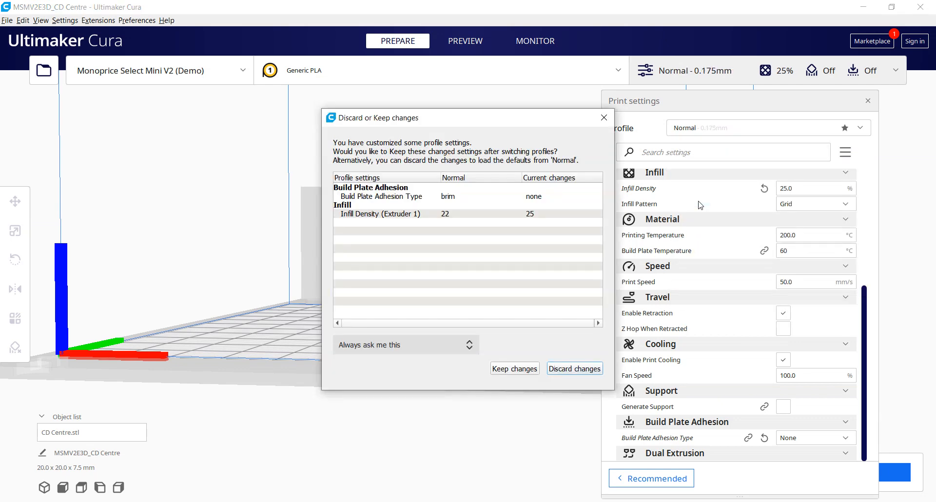
left_click(504, 371)
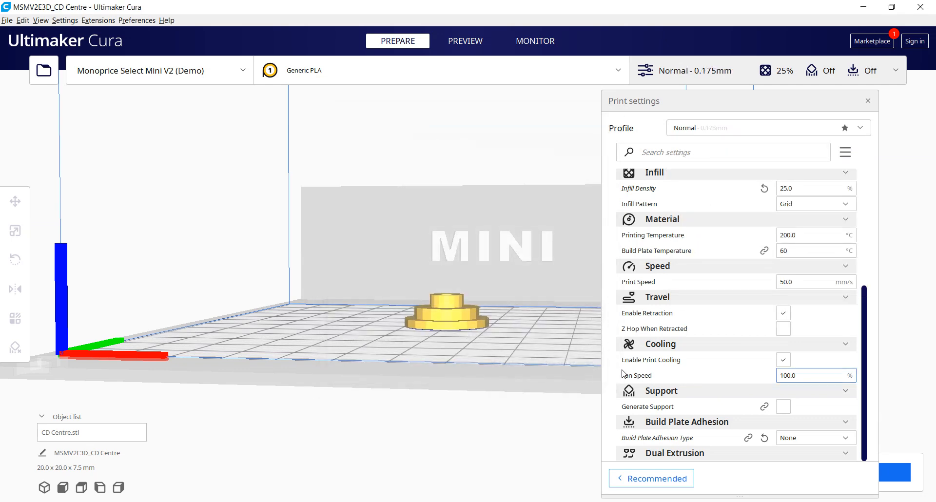
scroll(682, 233, "up", 3)
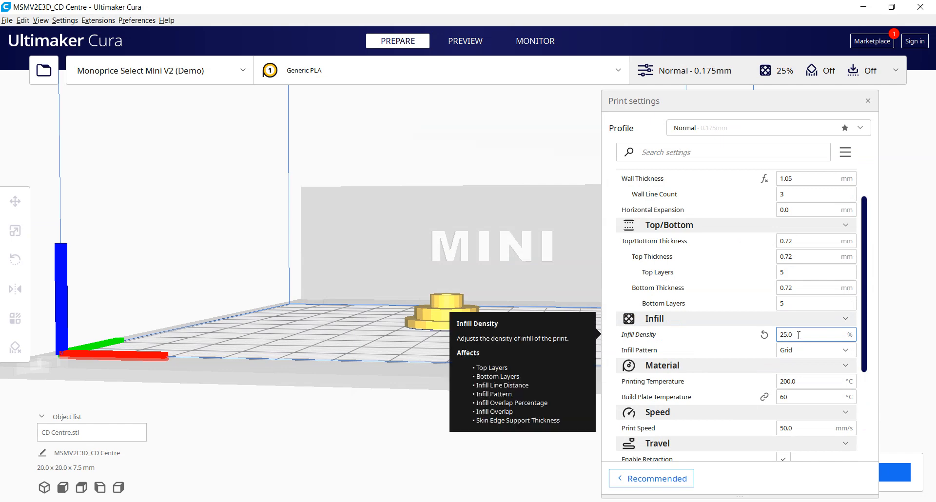